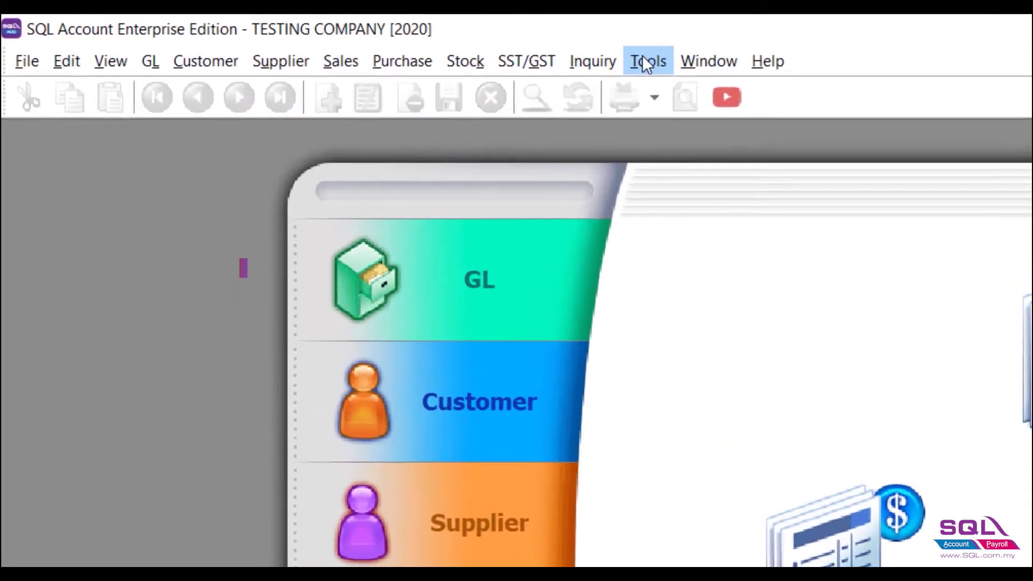
# - Open the SQL Control Center from the Tools > DIY menu
pyautogui.click(646, 62)
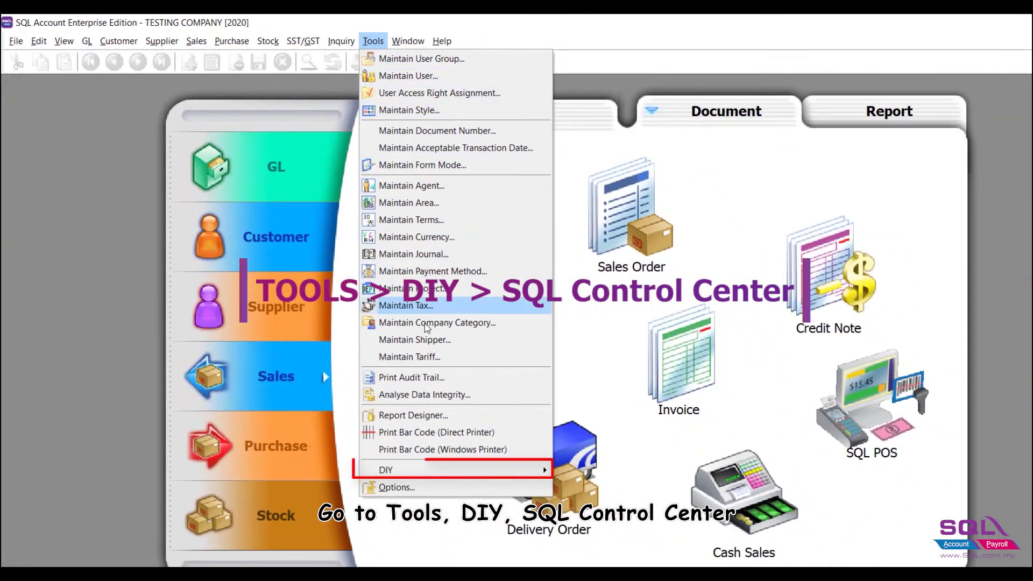
pyautogui.moveTo(430, 473)
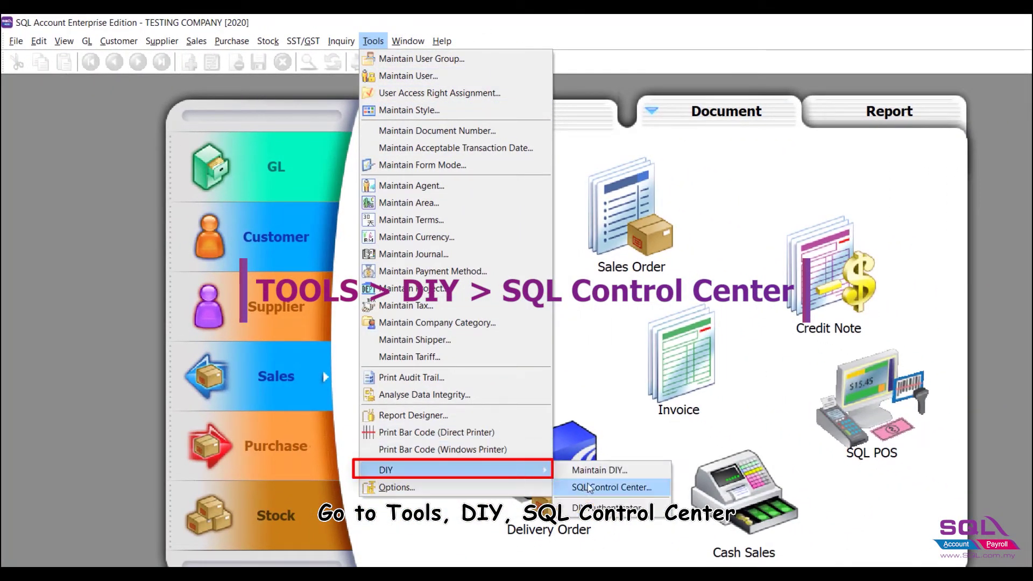
pyautogui.click(658, 494)
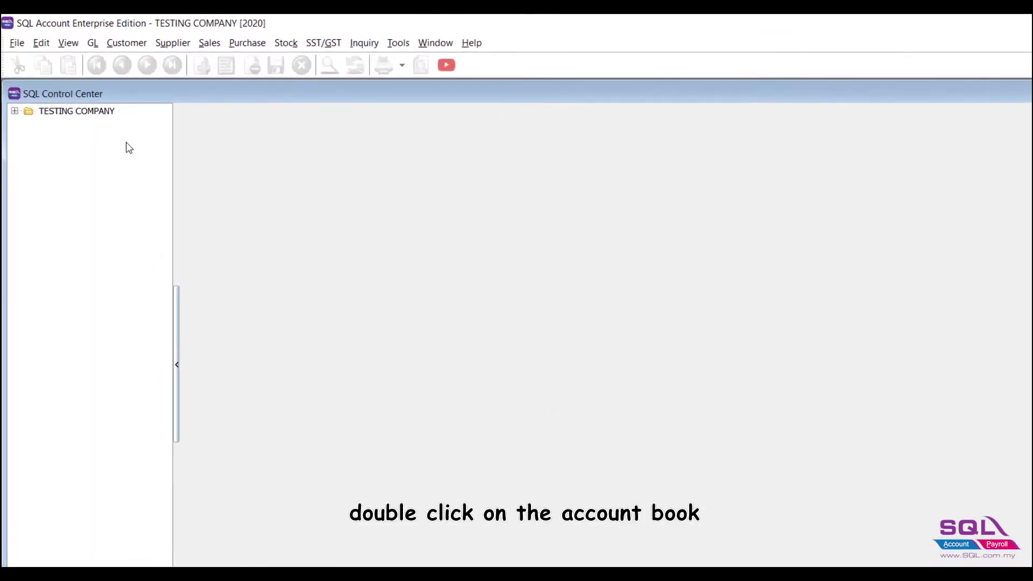
# - Expand TESTING COMPANY > Business Objects > Sales > Sales Invoice in the Control Center tree
pyautogui.doubleClick(89, 98)
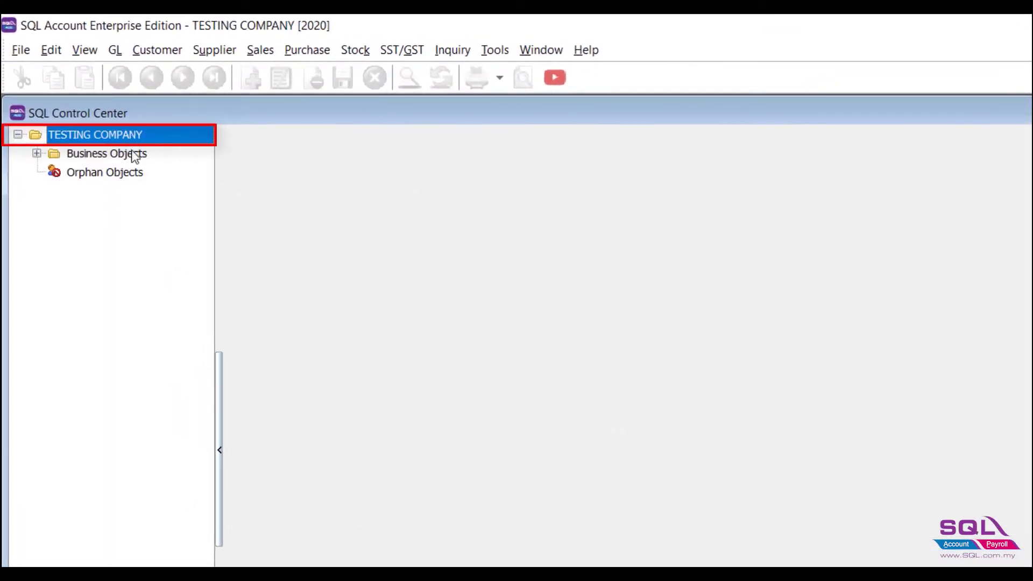
pyautogui.doubleClick(134, 154)
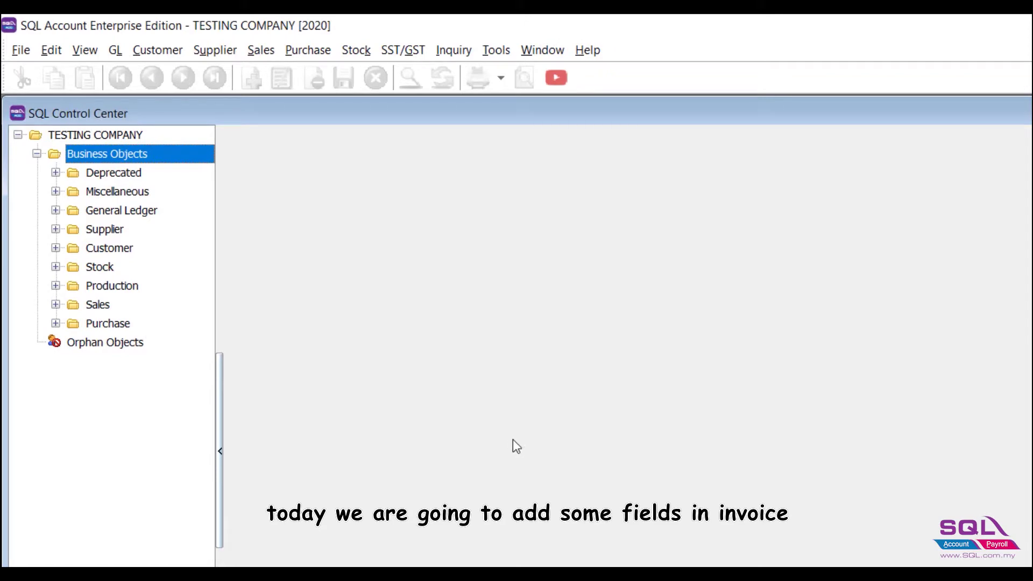
pyautogui.doubleClick(97, 304)
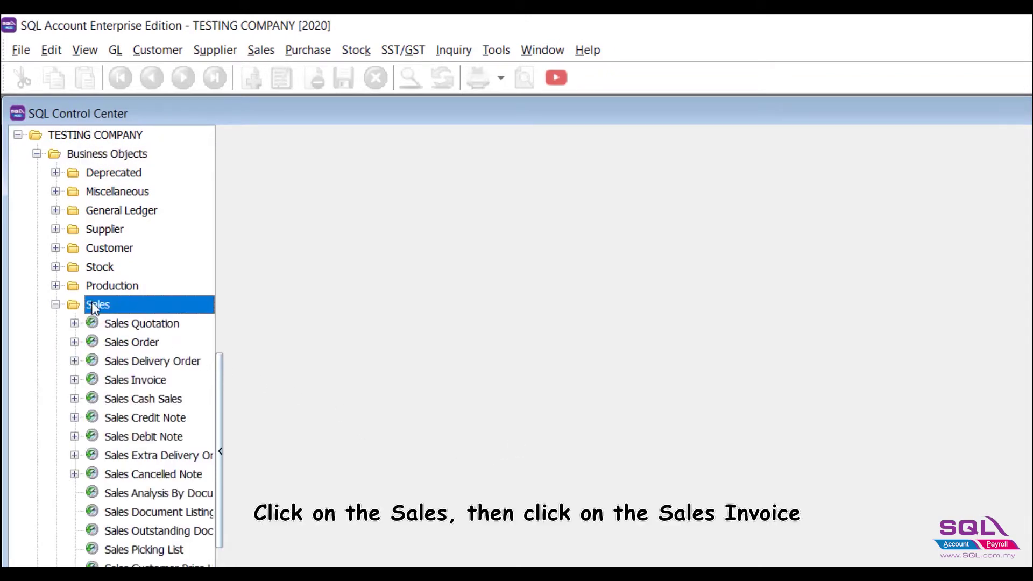
pyautogui.click(175, 382)
pyautogui.doubleClick(176, 383)
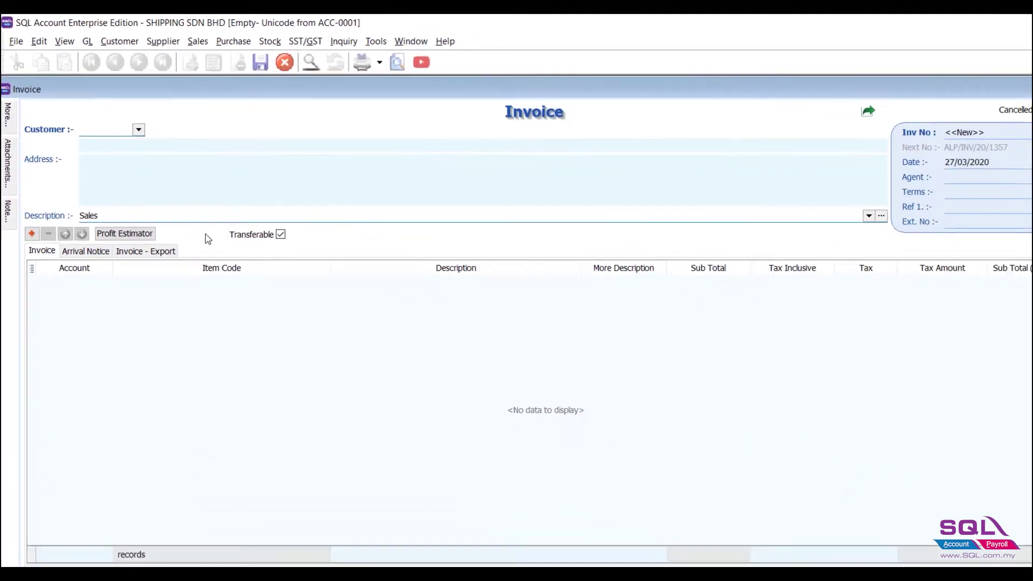
# - Check the sample invoice's Invoice - Export and Arrival Notice tabs, then show UDF_Length and UDF_Width item columns
pyautogui.click(126, 252)
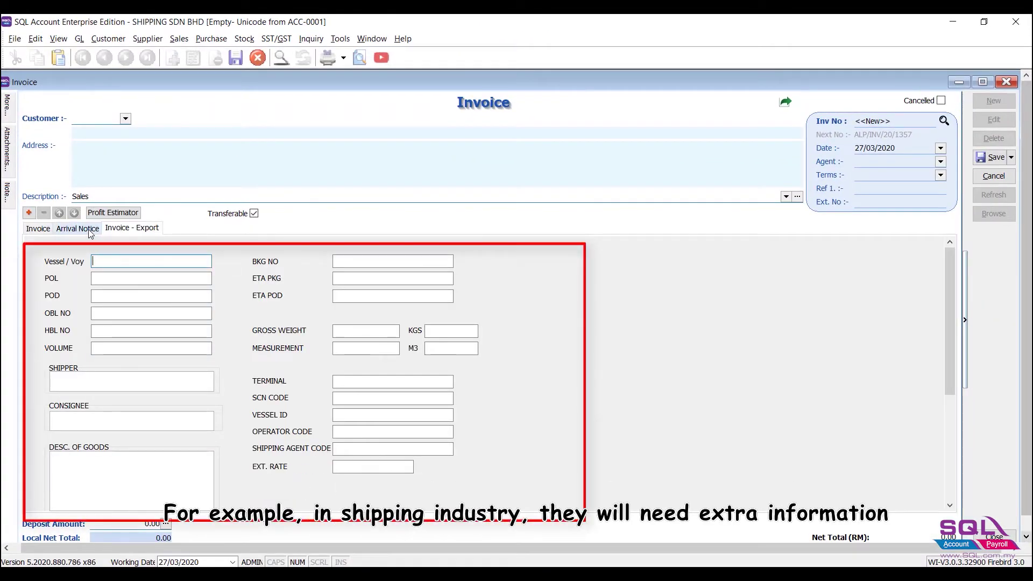
pyautogui.click(88, 229)
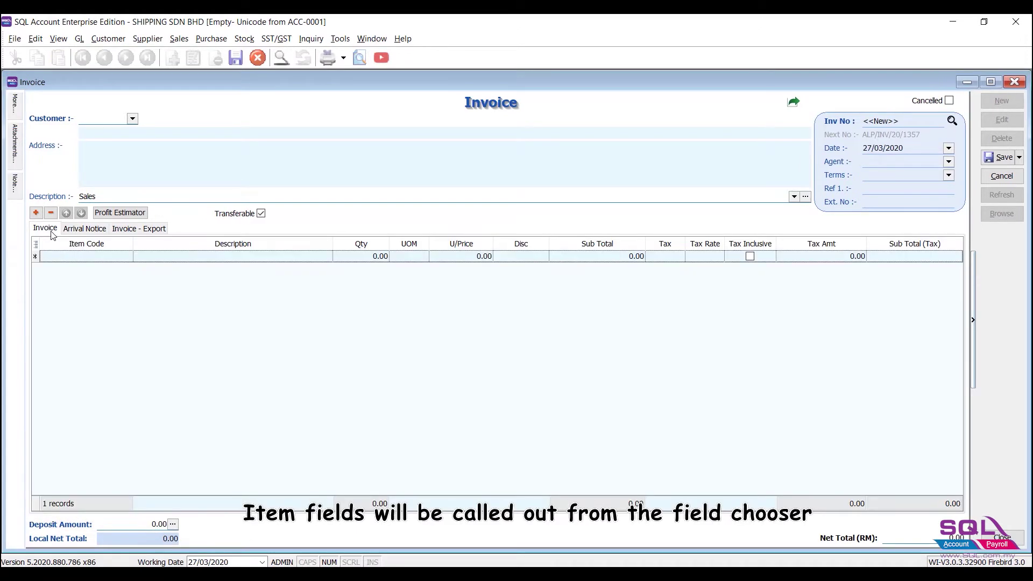
pyautogui.click(36, 244)
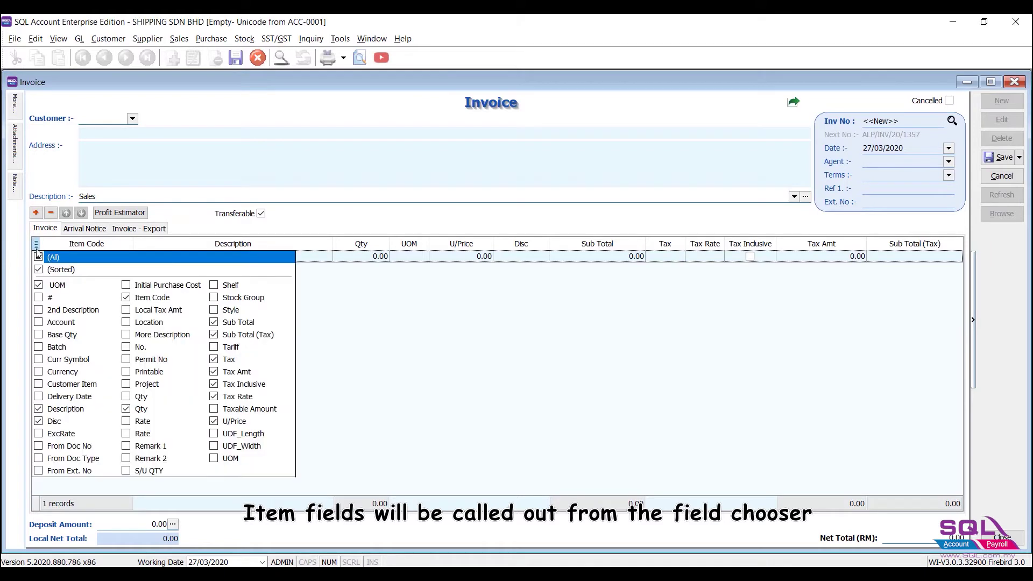
pyautogui.click(214, 433)
pyautogui.click(214, 448)
pyautogui.click(733, 296)
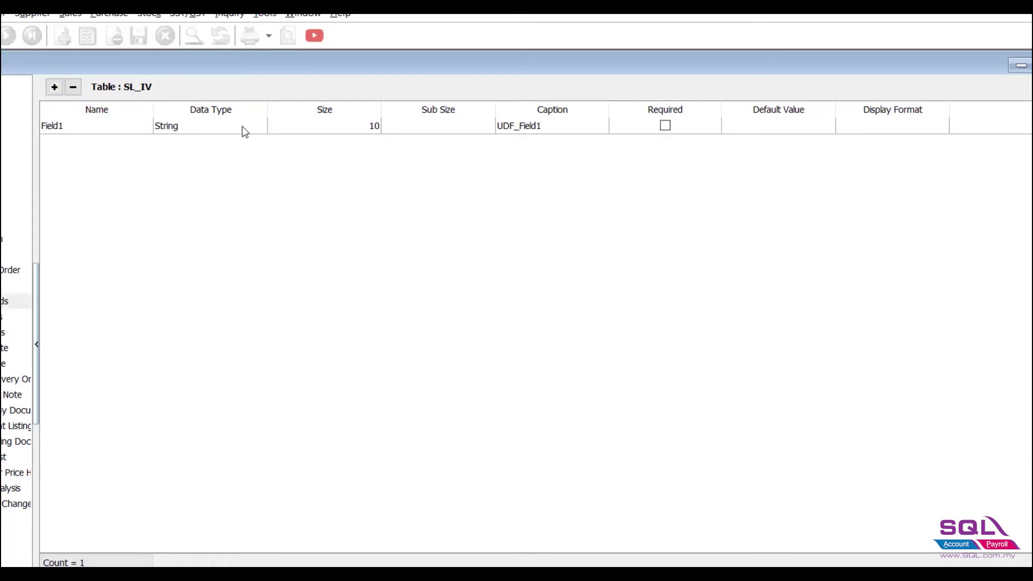
pyautogui.click(259, 126)
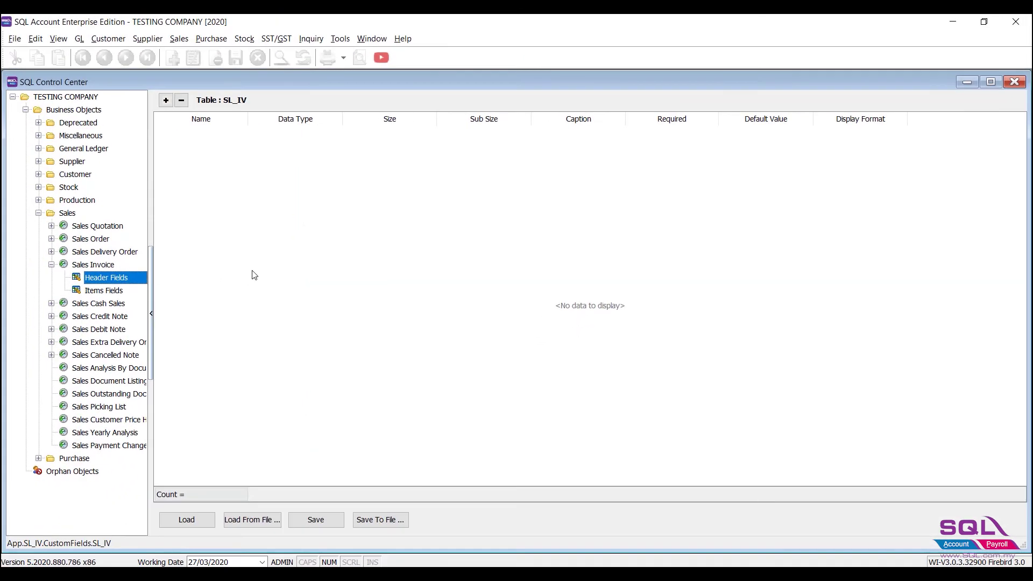
# - Add header fields PortNo (String, size 20) and Shipper (String, size 100)
pyautogui.click(165, 100)
pyautogui.write('PortNo')
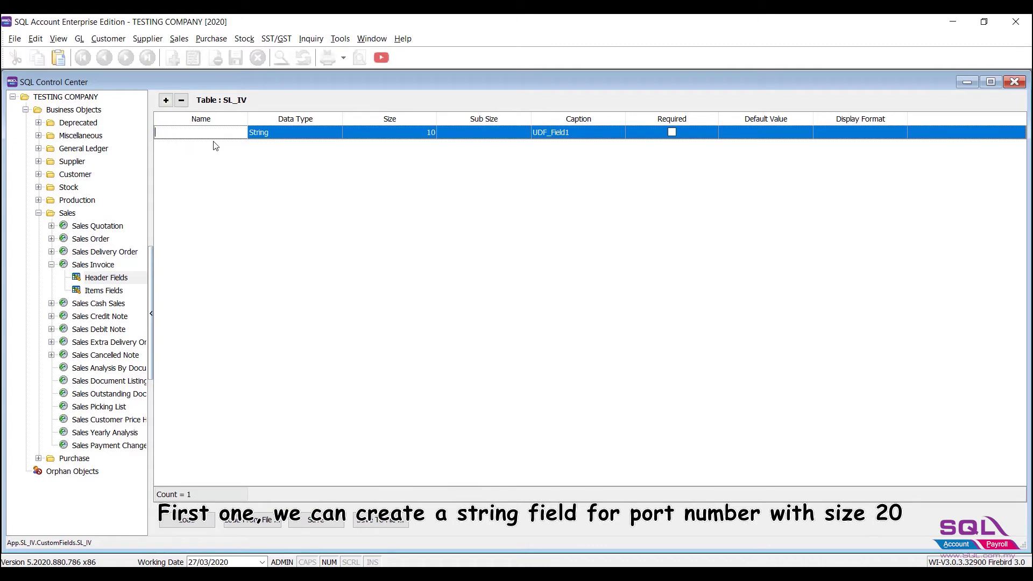
pyautogui.click(336, 138)
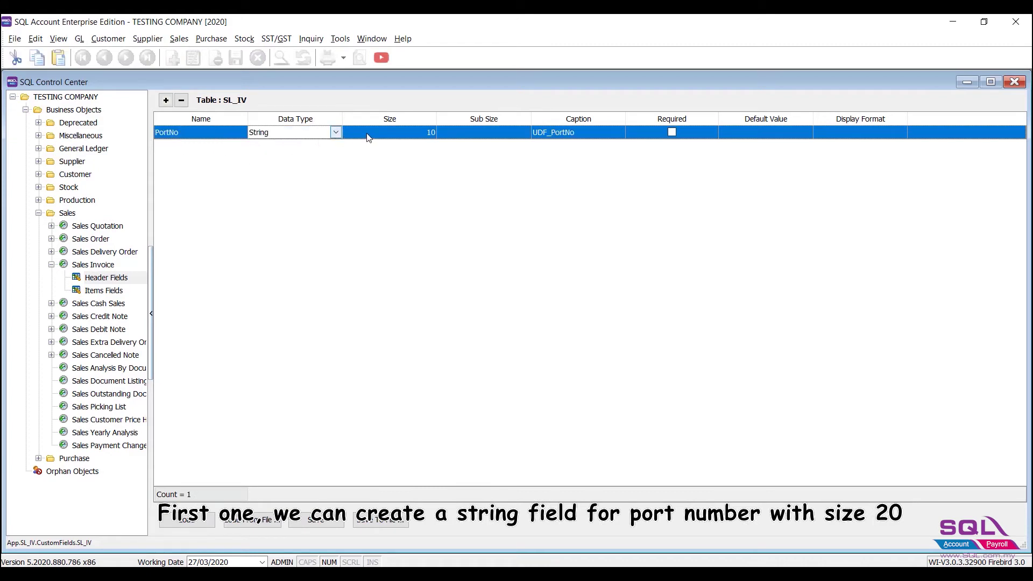
pyautogui.click(423, 133)
pyautogui.write('20')
pyautogui.click(165, 100)
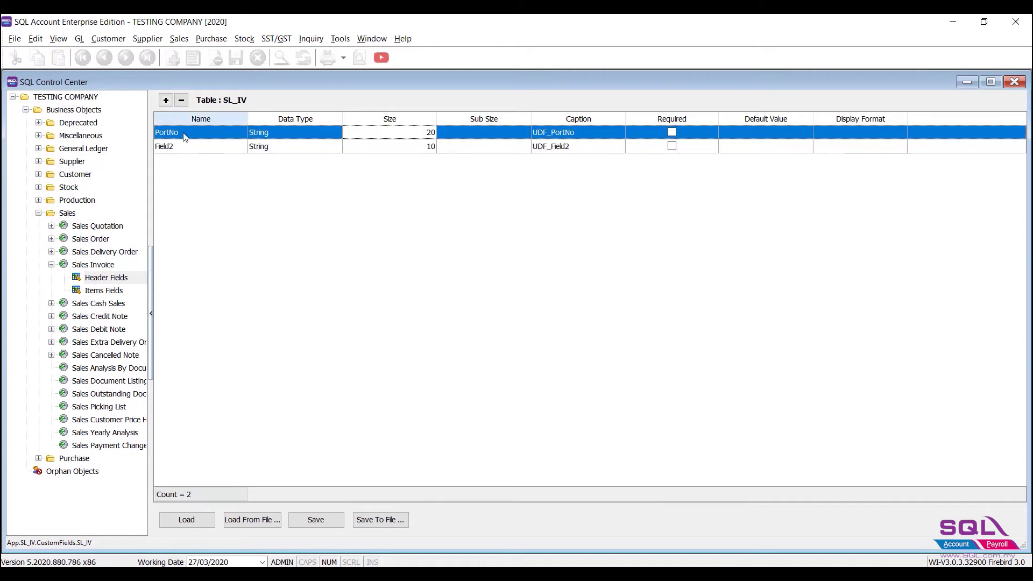
pyautogui.write('Shippe')
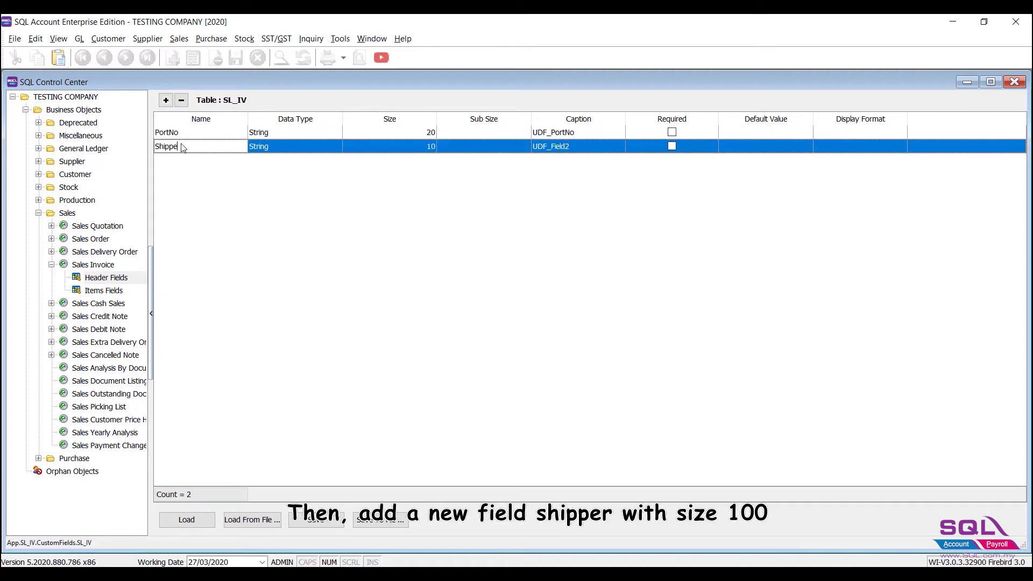
pyautogui.write('r')
pyautogui.click(416, 147)
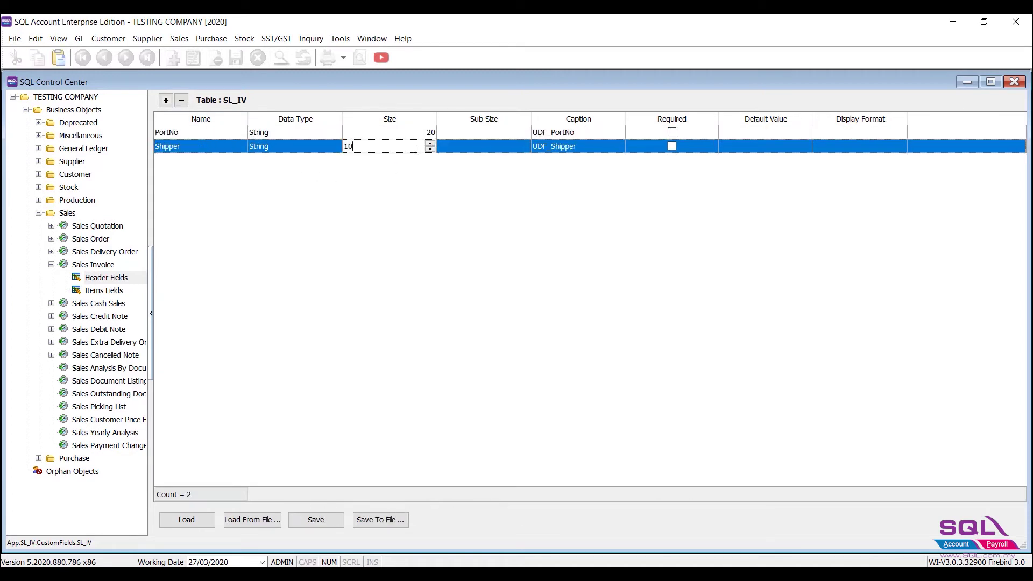
pyautogui.write('100')
# - Add a header field ArrivalDate with the Date data type
pyautogui.click(165, 100)
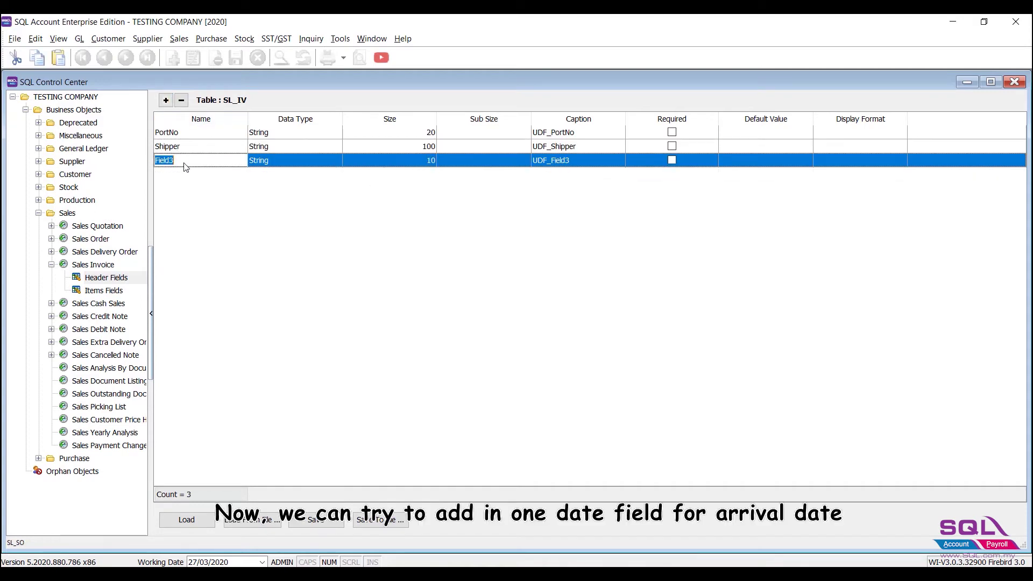
pyautogui.write('ArrivalDate')
pyautogui.click(328, 163)
pyautogui.click(325, 165)
pyautogui.click(276, 195)
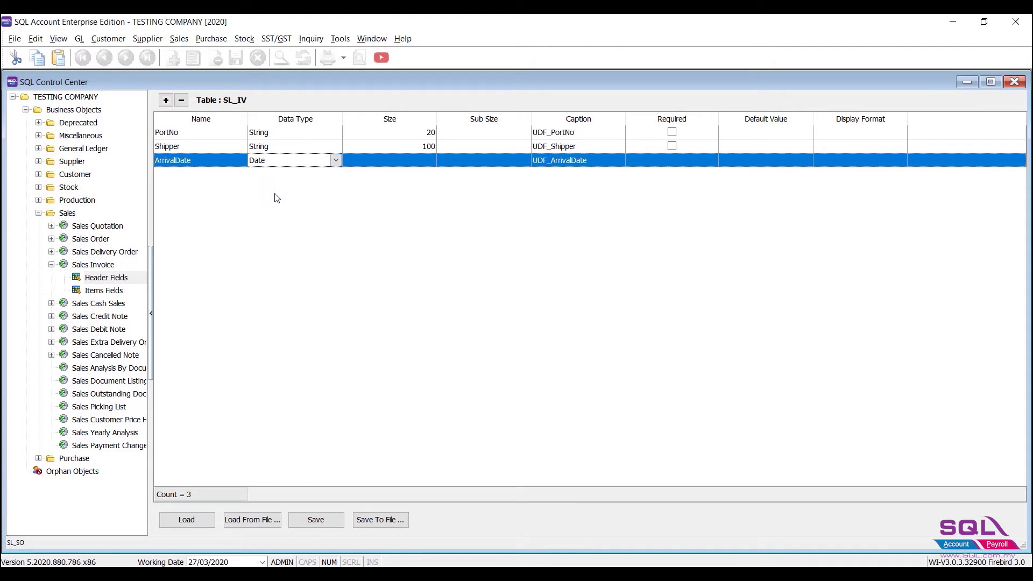
# - Add a DescOfGoods header field as Memo and save the four header fields
pyautogui.click(166, 100)
pyautogui.click(179, 175)
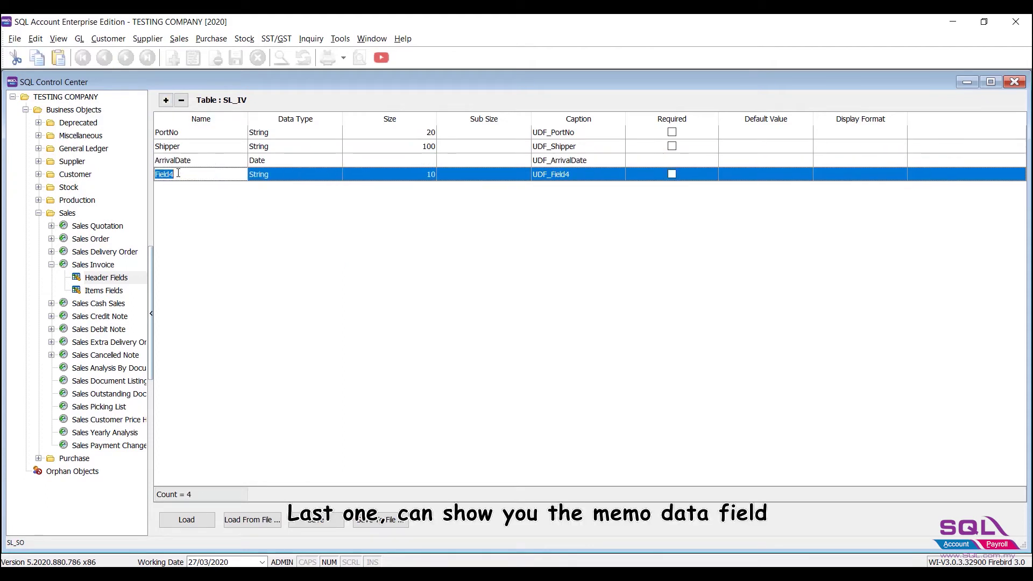
pyautogui.press('BackSpace')
pyautogui.press('capslock')
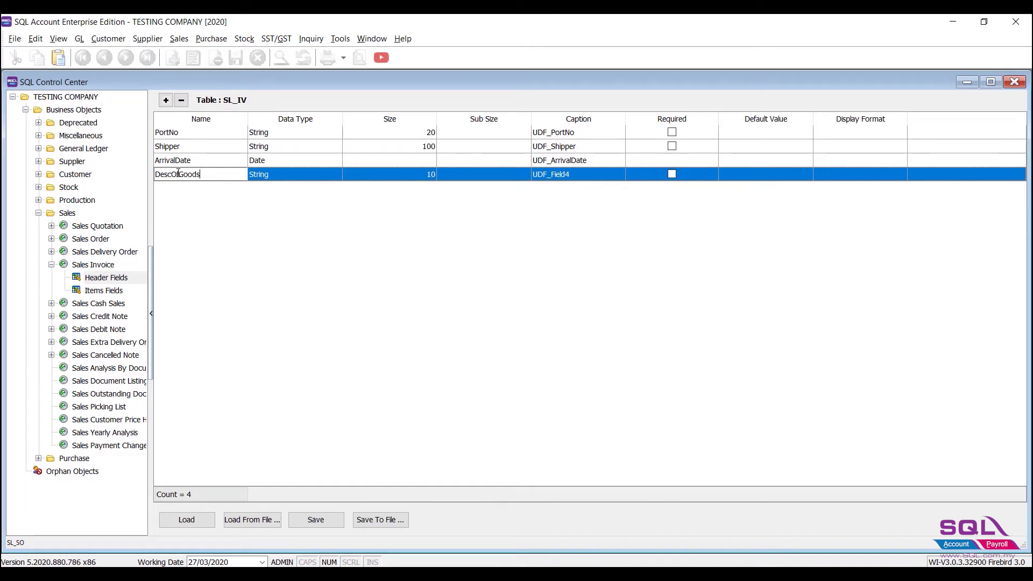
pyautogui.click(323, 174)
pyautogui.click(337, 174)
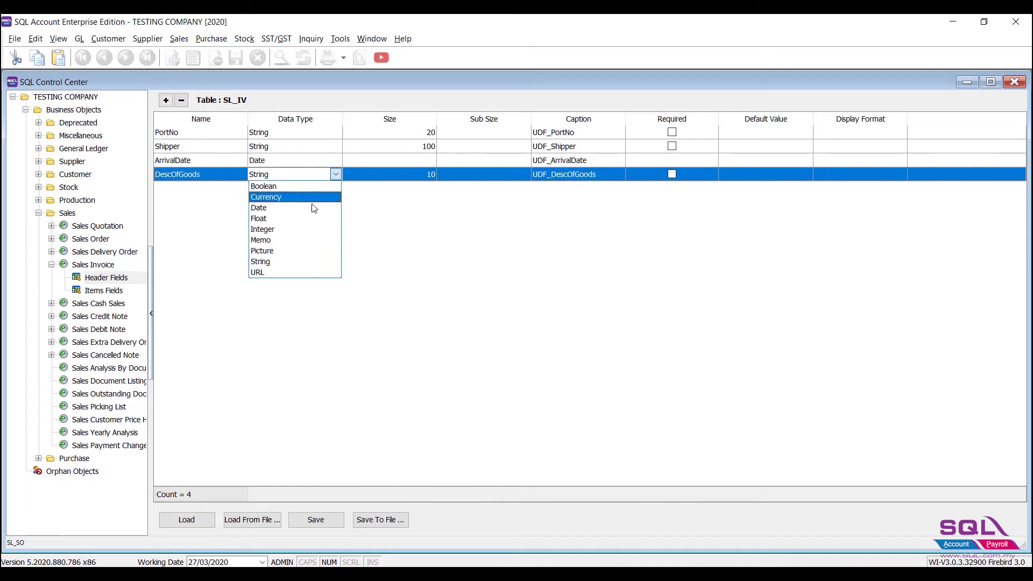
pyautogui.click(293, 239)
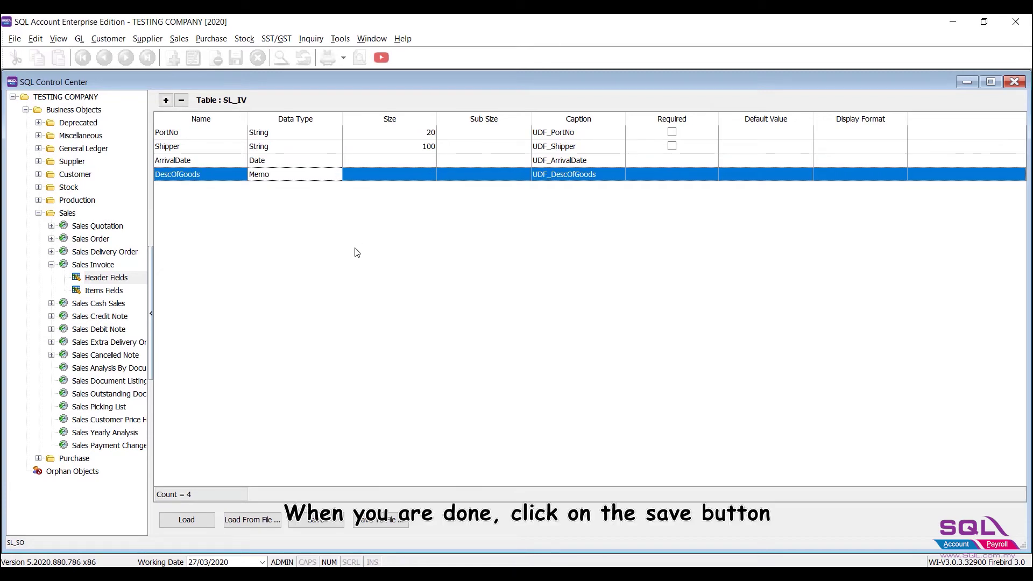
pyautogui.click(315, 520)
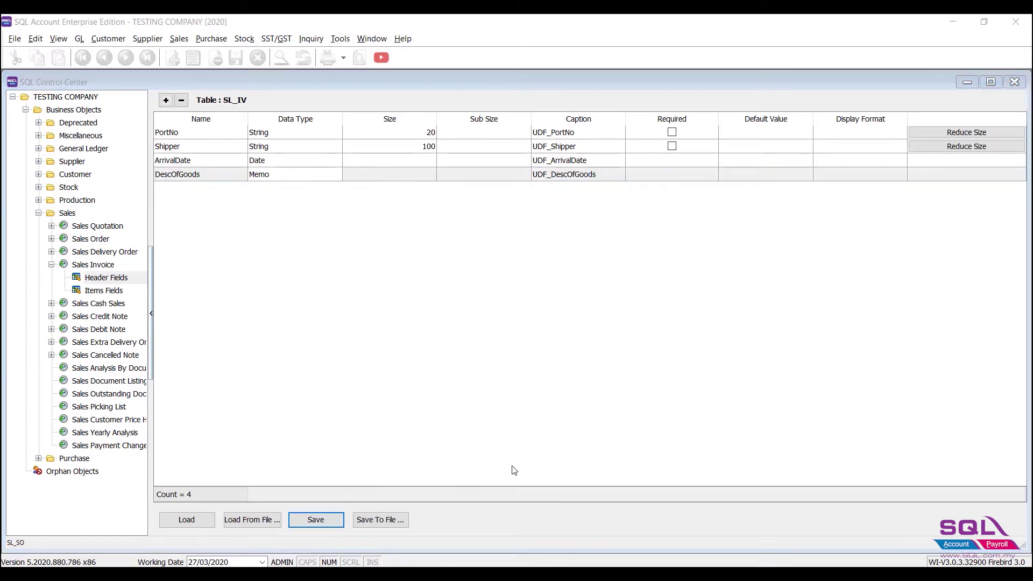
# - Create a quick form design named More for Sales Invoice and open its Customize window
pyautogui.click(607, 316)
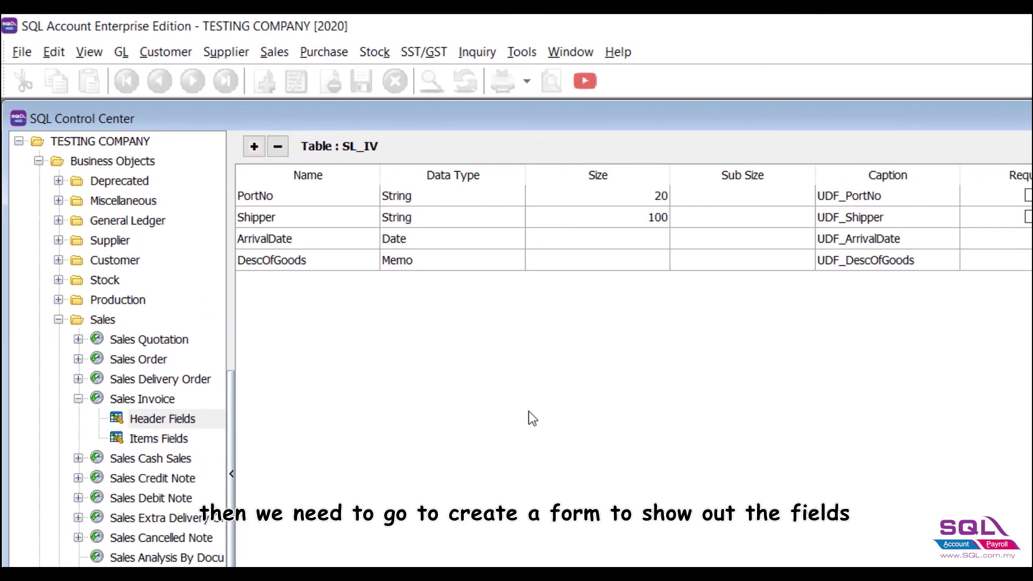
pyautogui.click(163, 401)
pyautogui.rightClick(163, 402)
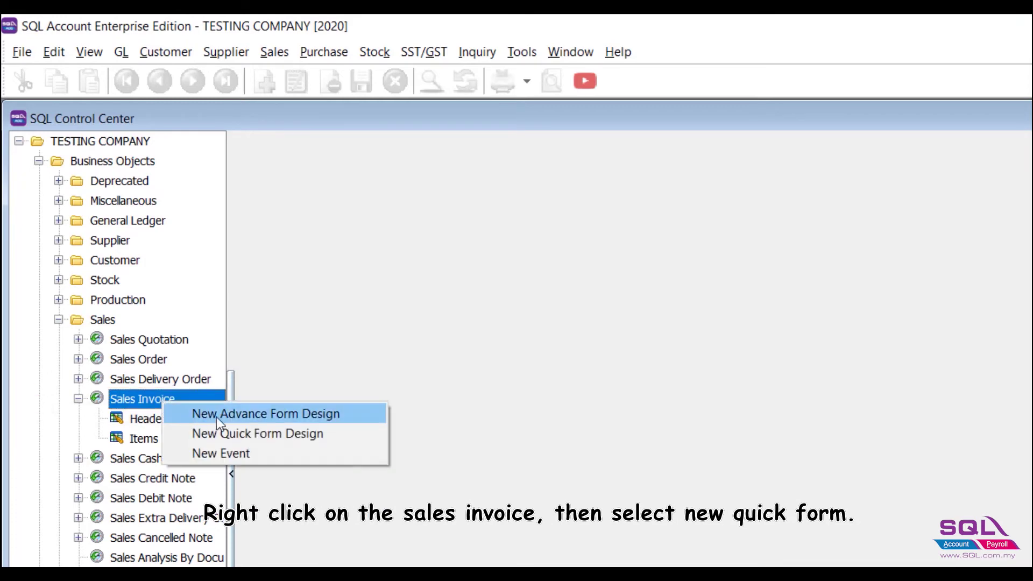
pyautogui.click(327, 433)
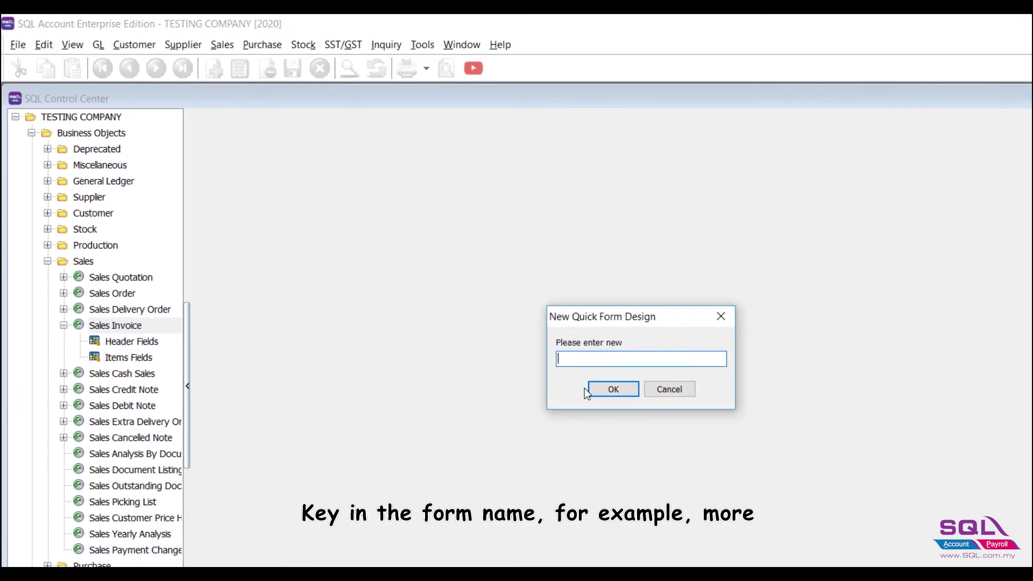
pyautogui.write('More')
pyautogui.click(637, 392)
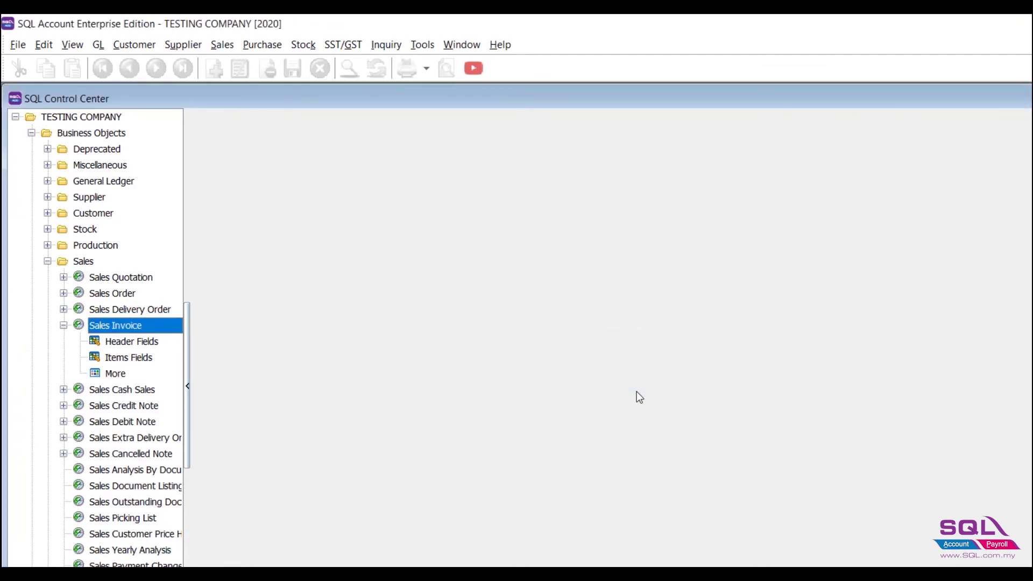
pyautogui.doubleClick(135, 374)
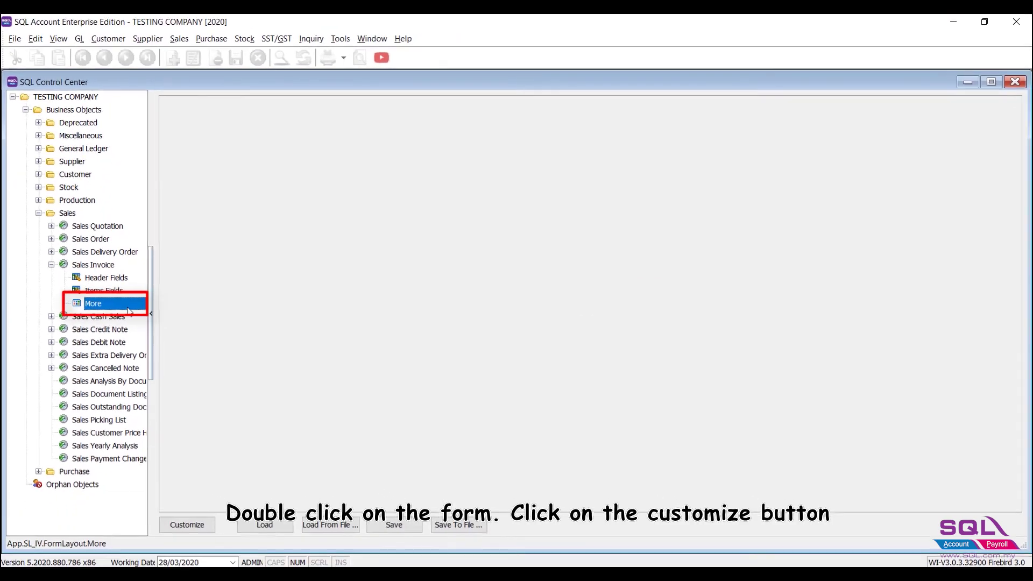
pyautogui.click(210, 528)
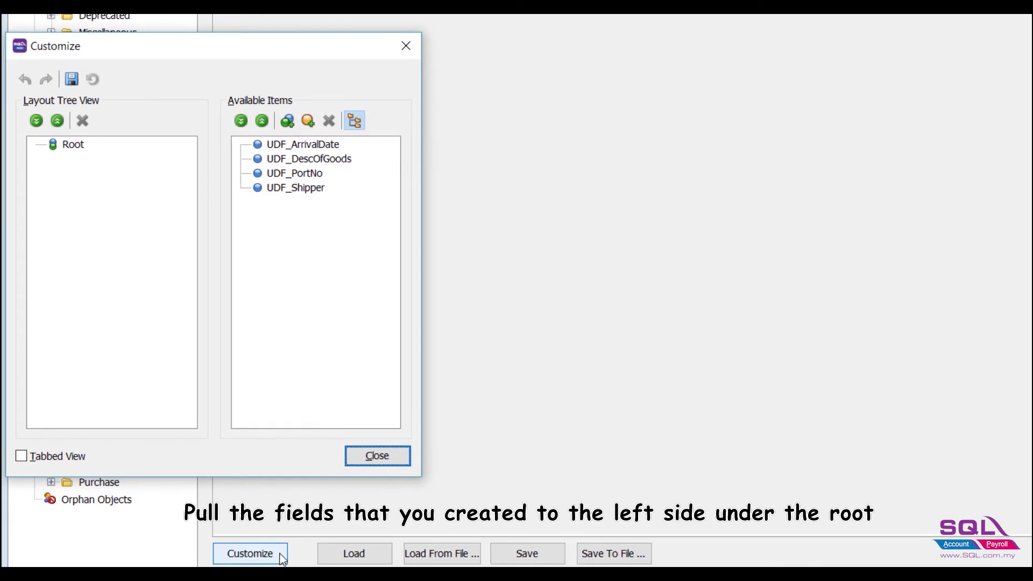
# - Place the UDF header fields under Root on the More form layout, then close Customize
pyautogui.moveTo(294, 173); pyautogui.dragTo(70, 153)
pyautogui.moveTo(296, 144); pyautogui.dragTo(70, 144)
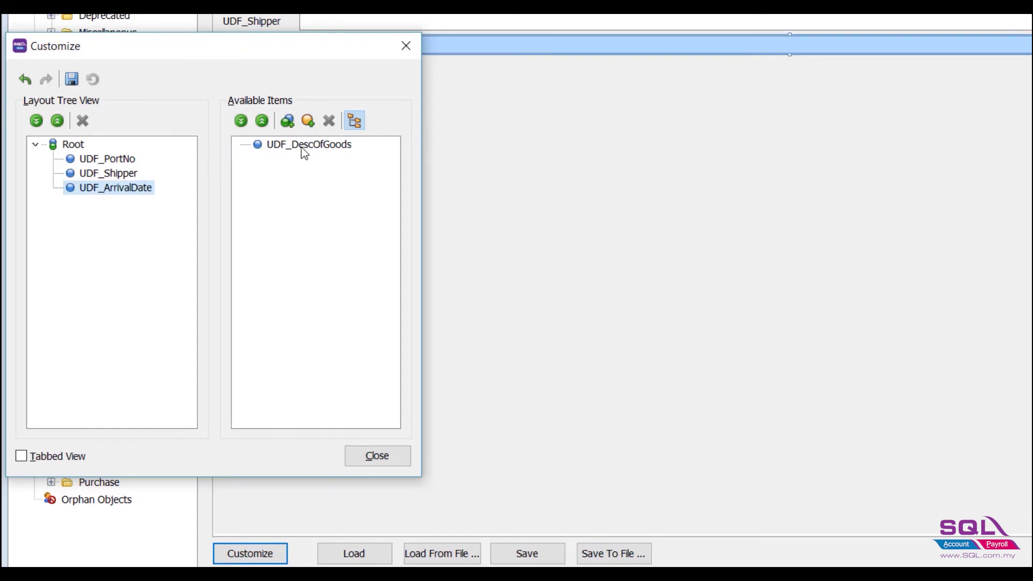
pyautogui.moveTo(305, 154); pyautogui.dragTo(79, 145)
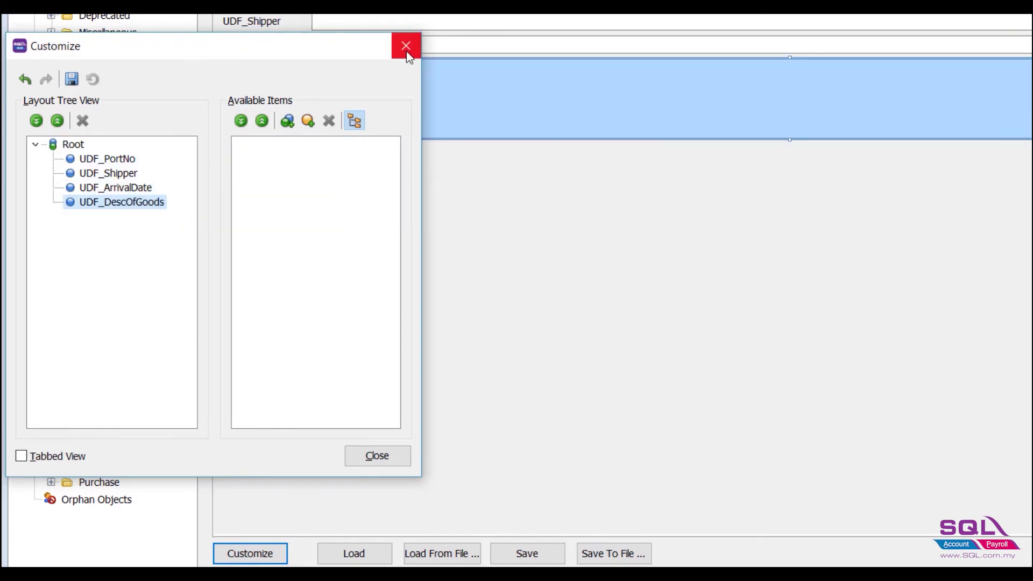
pyautogui.click(407, 54)
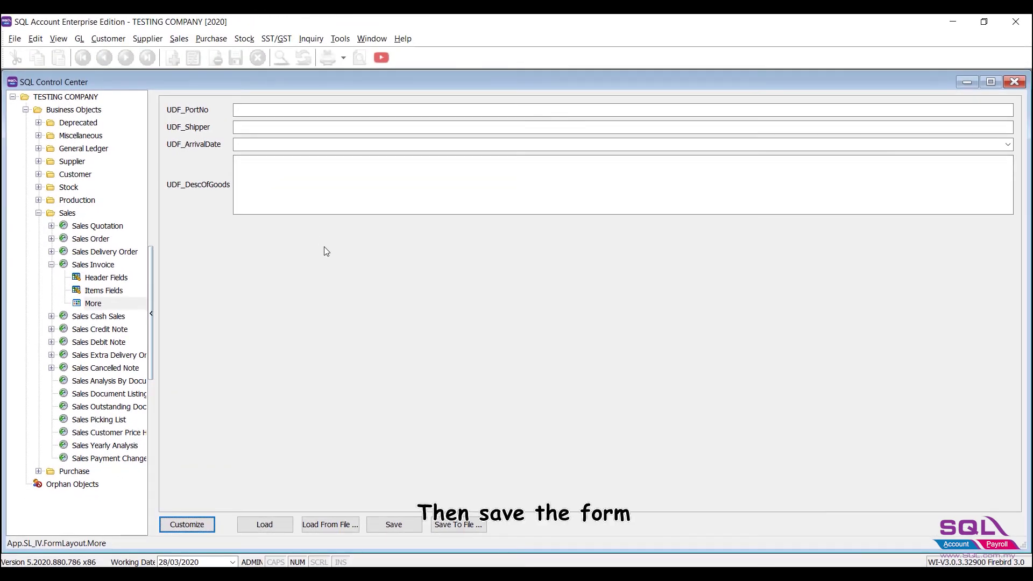
pyautogui.click(178, 39)
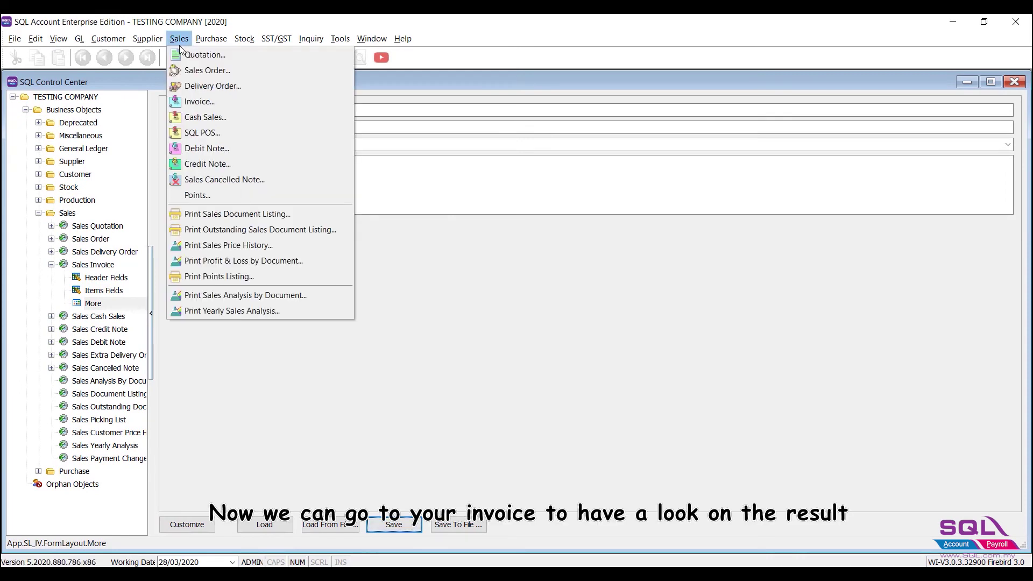
pyautogui.click(199, 105)
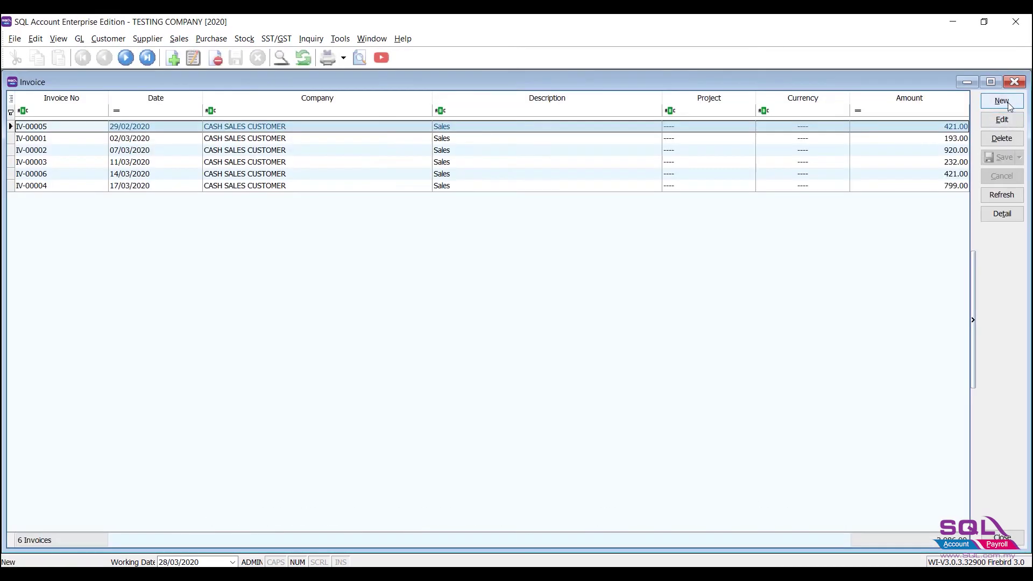
pyautogui.click(1002, 101)
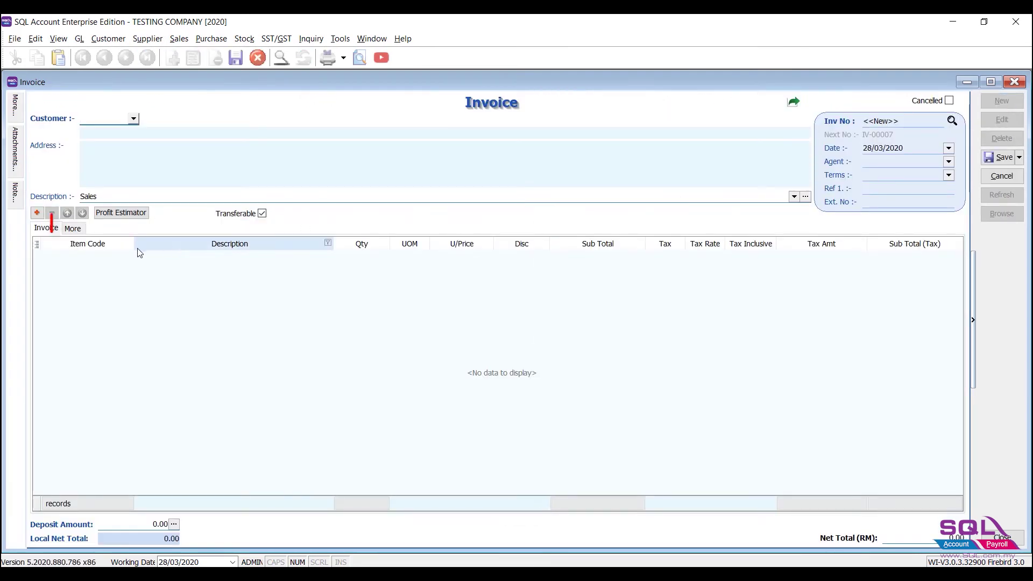
pyautogui.click(73, 228)
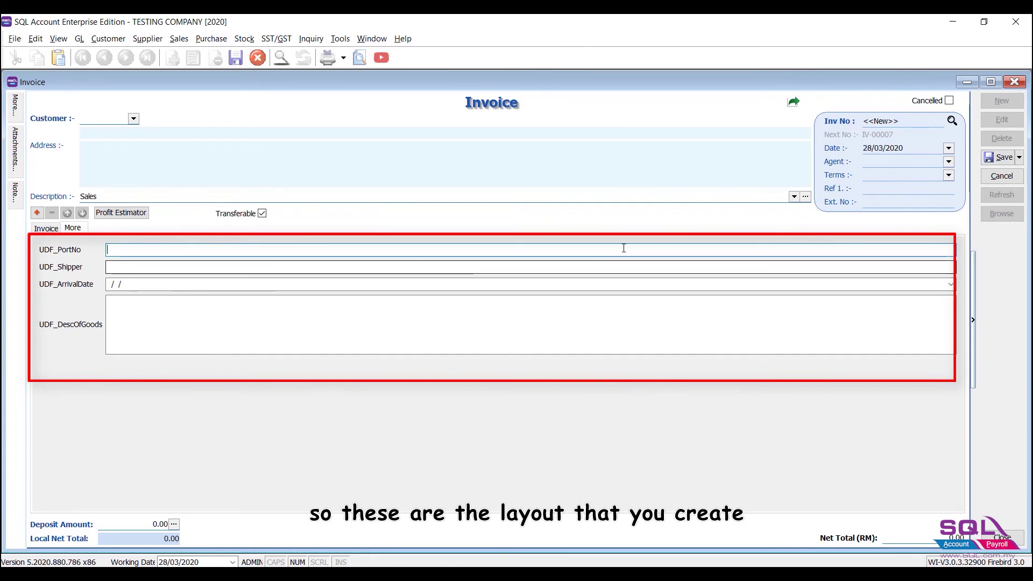
pyautogui.click(695, 284)
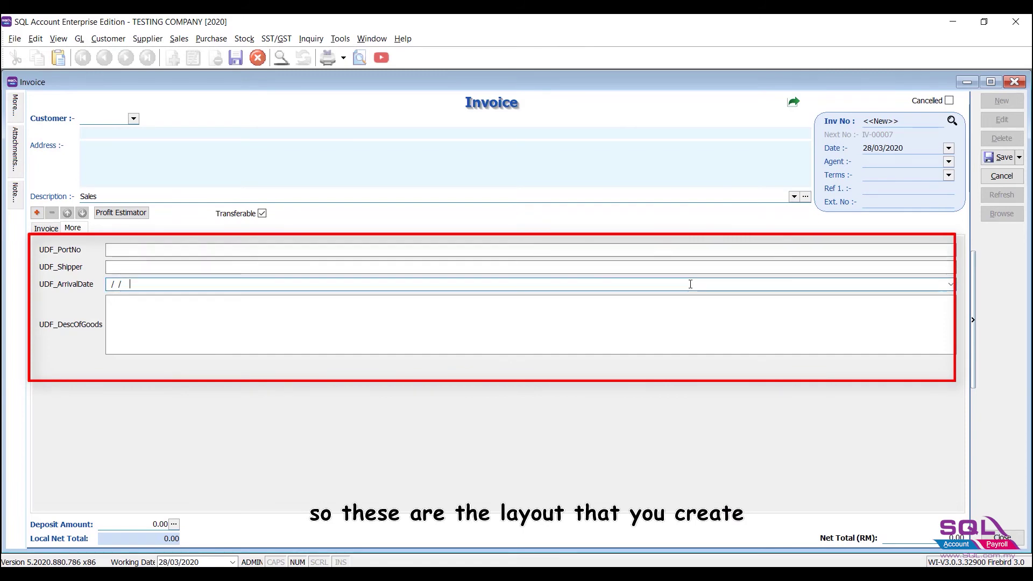
pyautogui.click(951, 284)
pyautogui.click(951, 284)
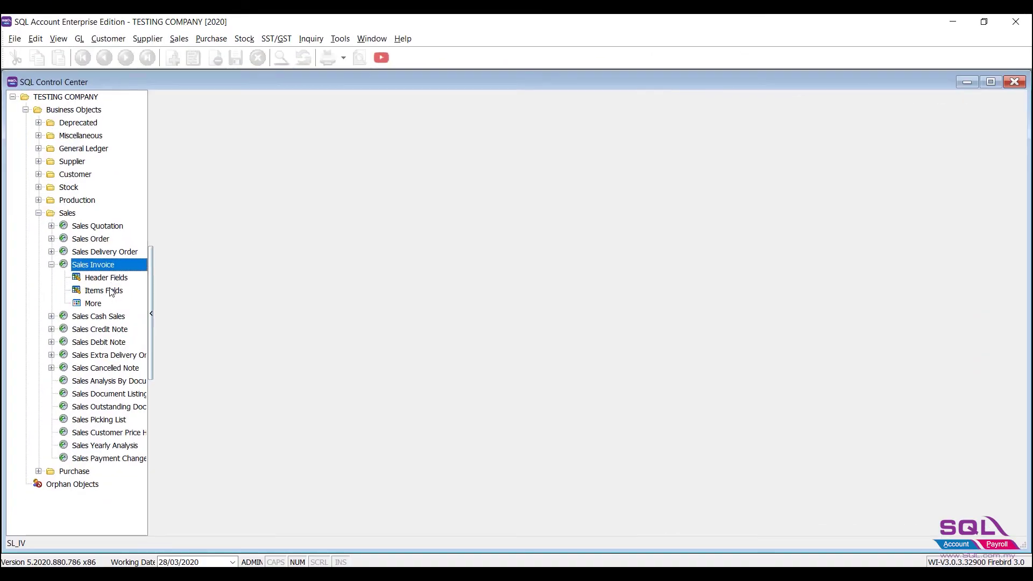
pyautogui.click(111, 291)
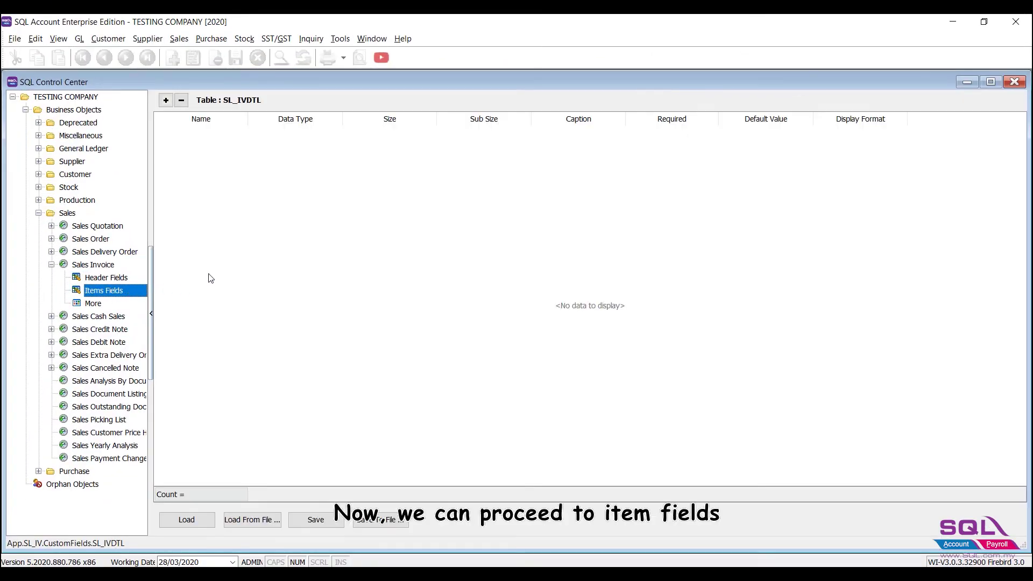
# - Add the item field Length as Float with sub size 2
pyautogui.click(165, 100)
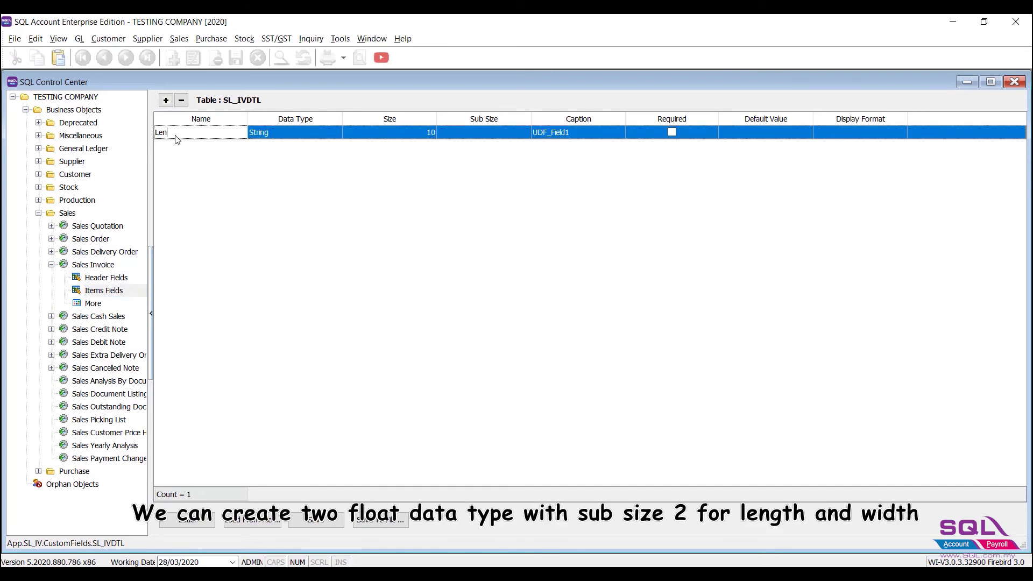
pyautogui.write('Length')
pyautogui.click(326, 134)
pyautogui.click(326, 134)
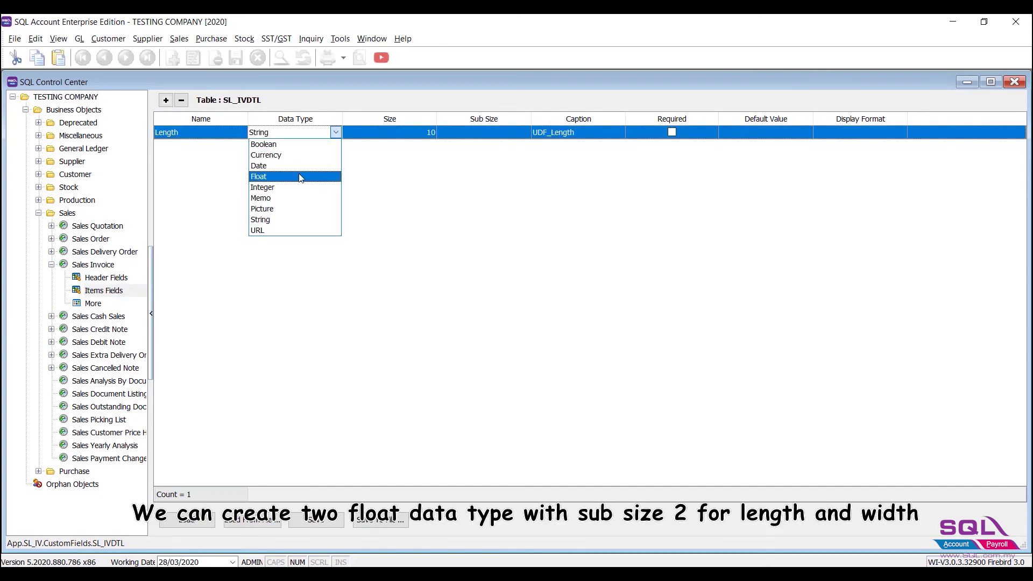
pyautogui.click(306, 175)
pyautogui.click(487, 135)
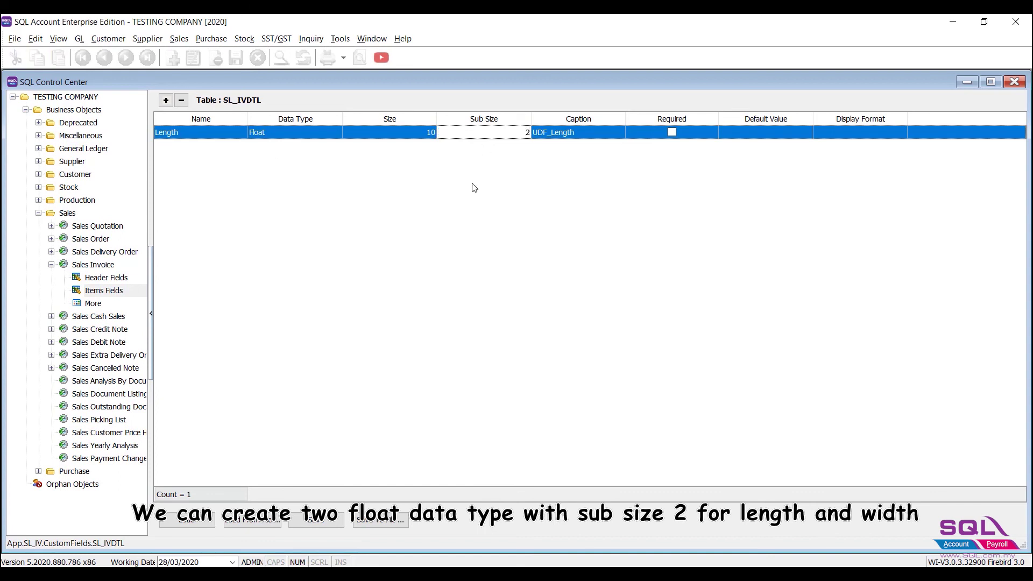
pyautogui.write('2')
# - Add the item field Width as Float with sub size 2 and save the item fields
pyautogui.press('Down')
pyautogui.click(172, 148)
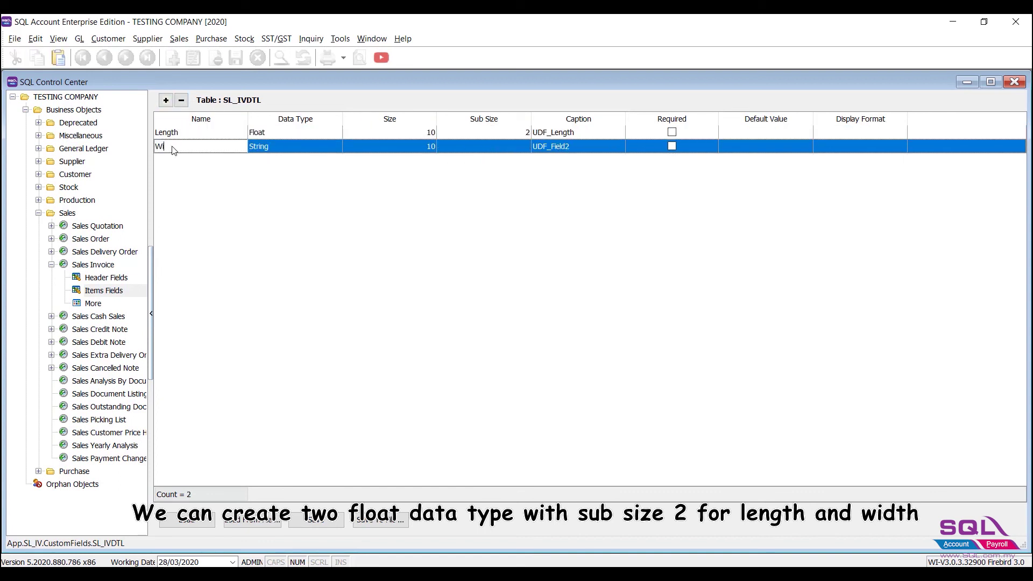
pyautogui.write('Width')
pyautogui.click(326, 149)
pyautogui.click(326, 149)
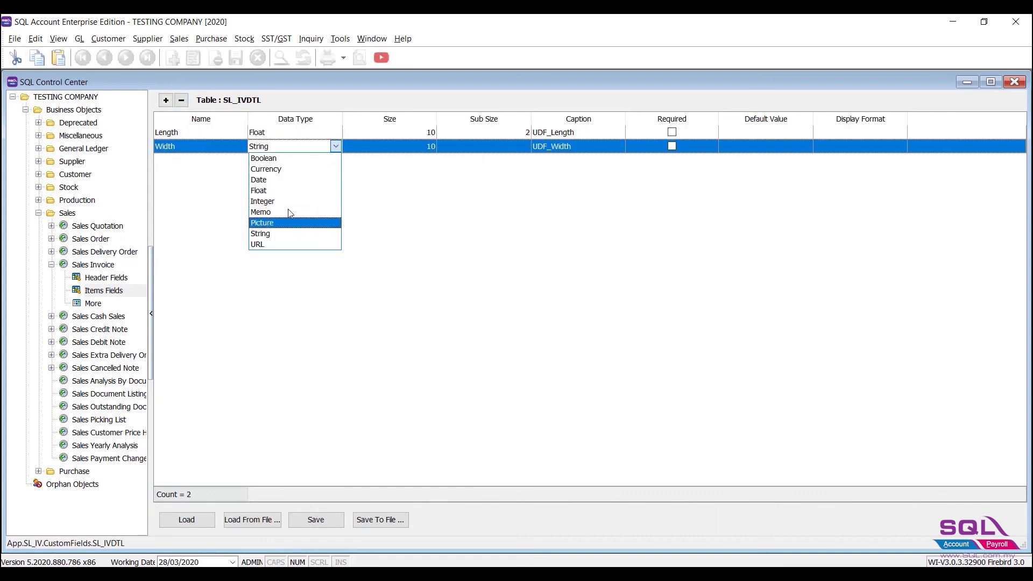
pyautogui.click(306, 189)
pyautogui.click(505, 151)
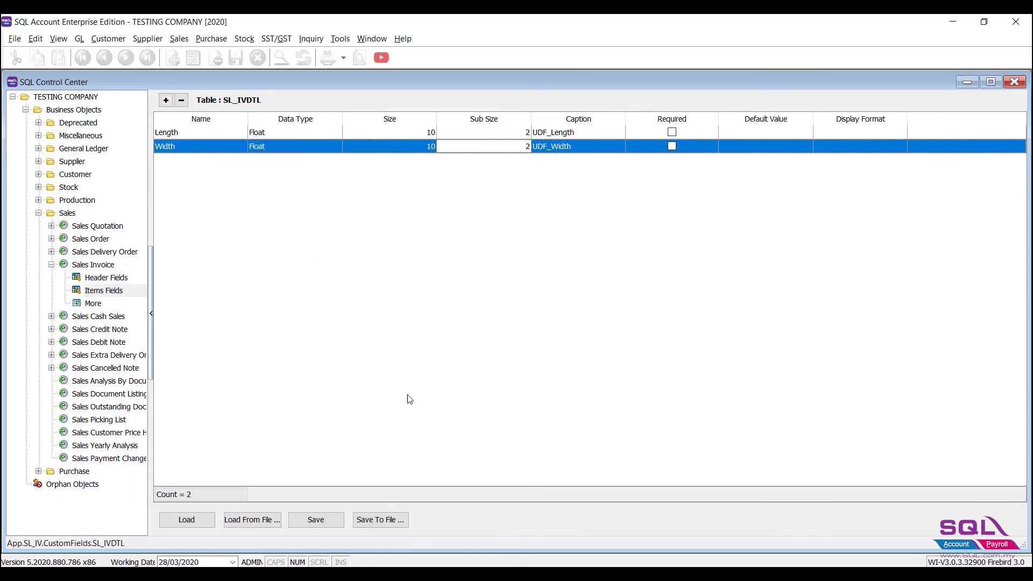
pyautogui.click(324, 520)
pyautogui.click(608, 317)
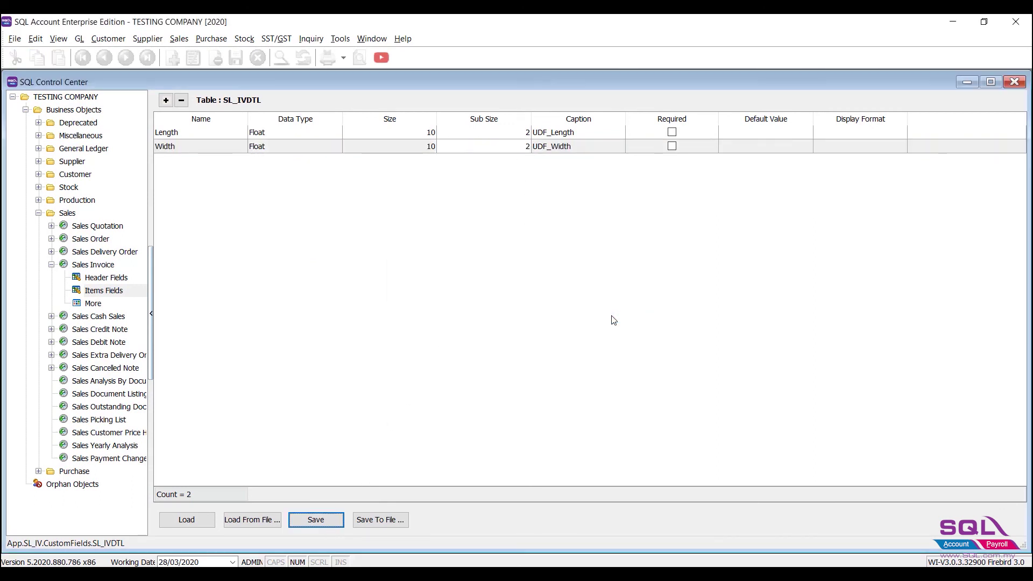
# - Start a new blank invoice from the Sales > Invoice list
pyautogui.click(181, 39)
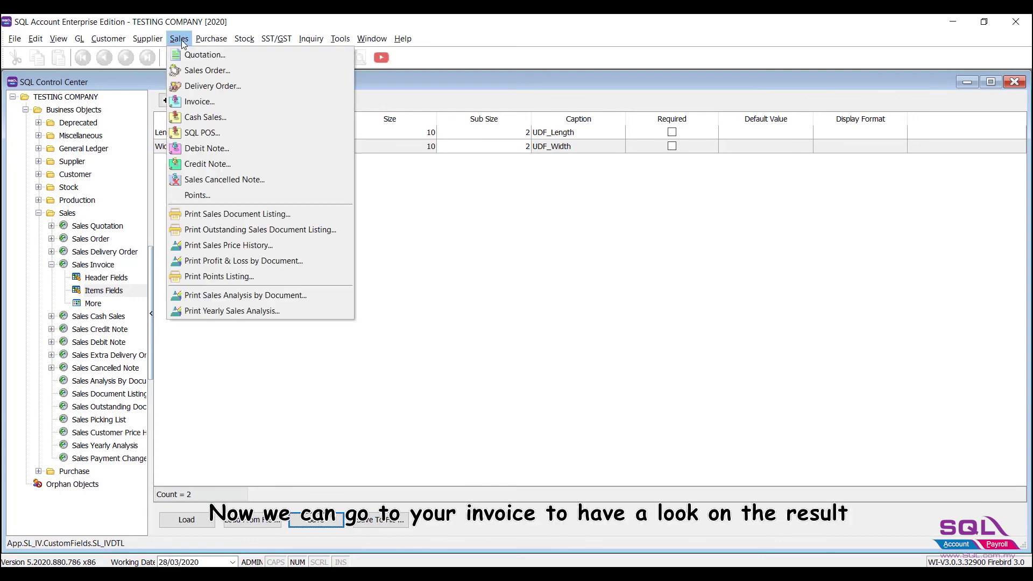
pyautogui.click(202, 102)
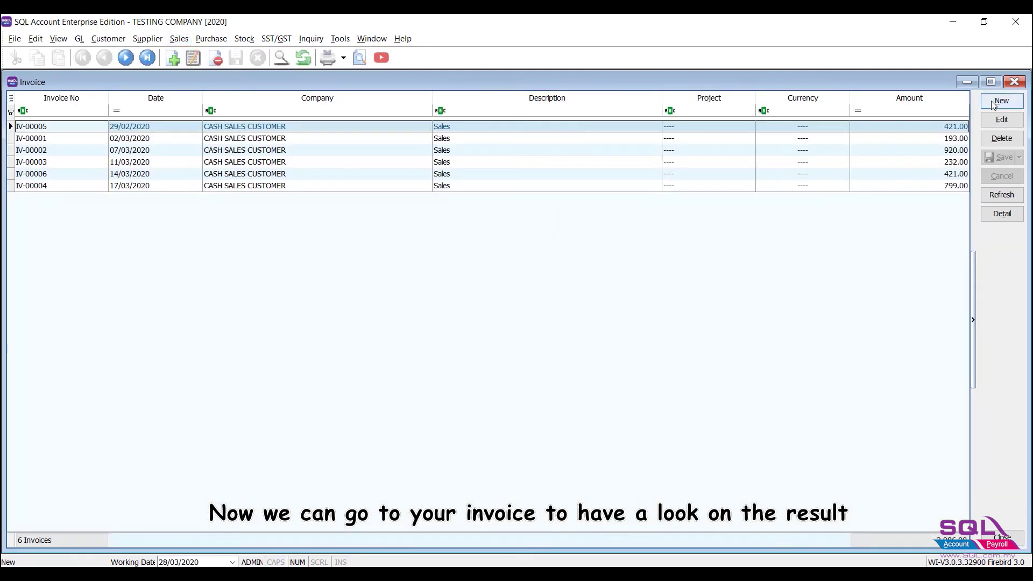
pyautogui.press('Insert')
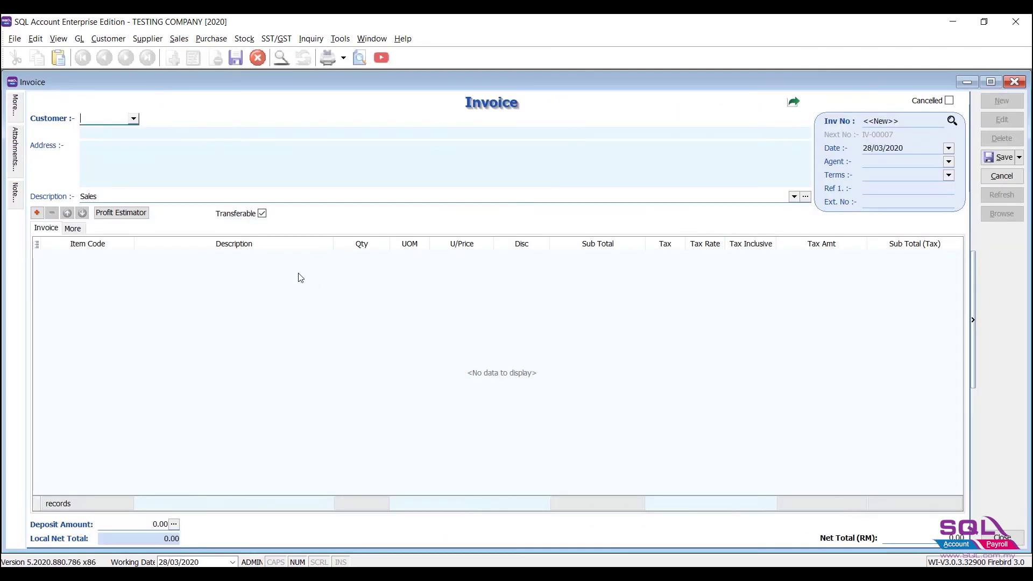
# - Show the UDF_Length and UDF_Width columns in the new invoice's item grid
pyautogui.click(39, 253)
pyautogui.click(38, 245)
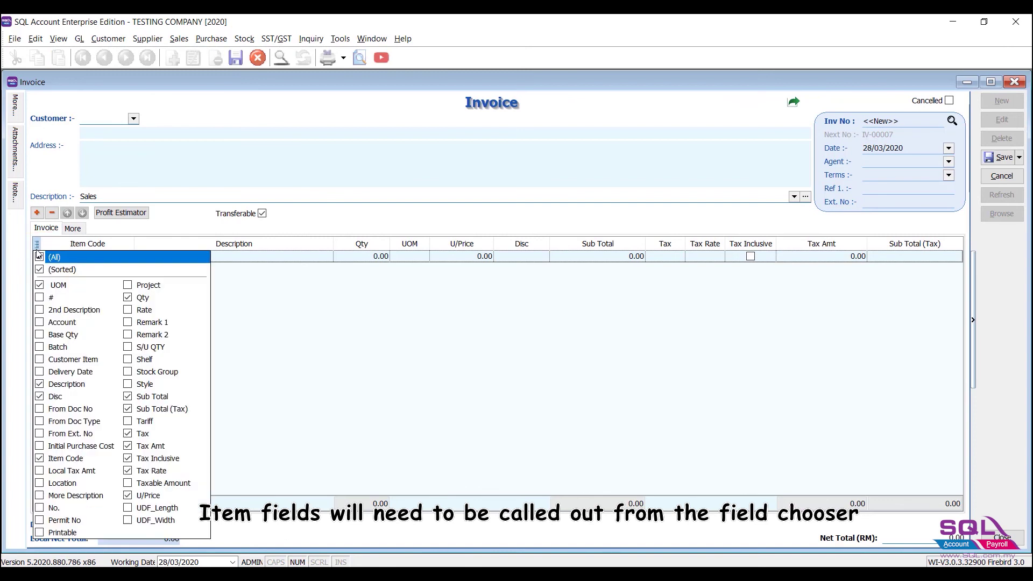
pyautogui.click(130, 508)
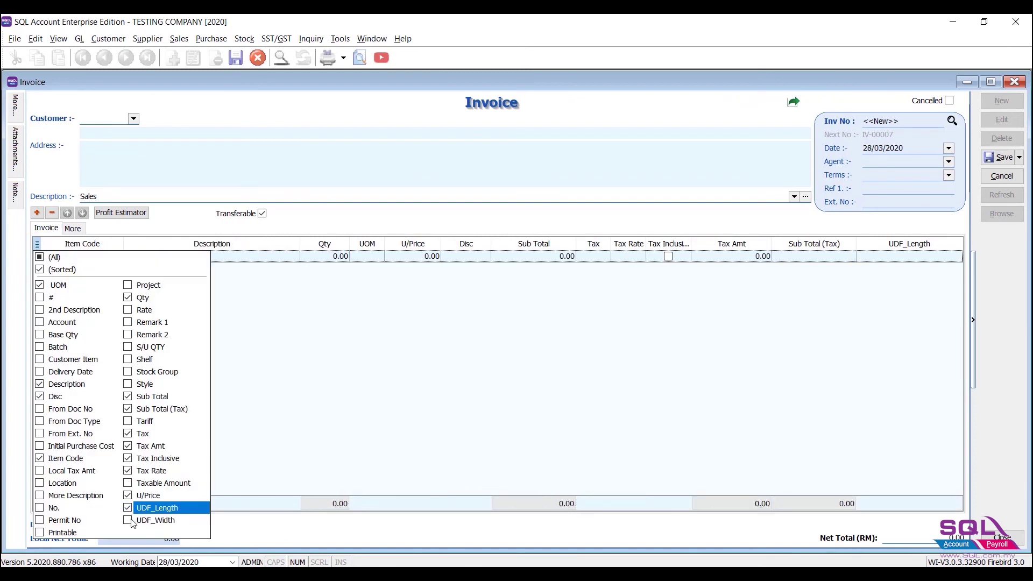
pyautogui.click(129, 520)
pyautogui.click(479, 354)
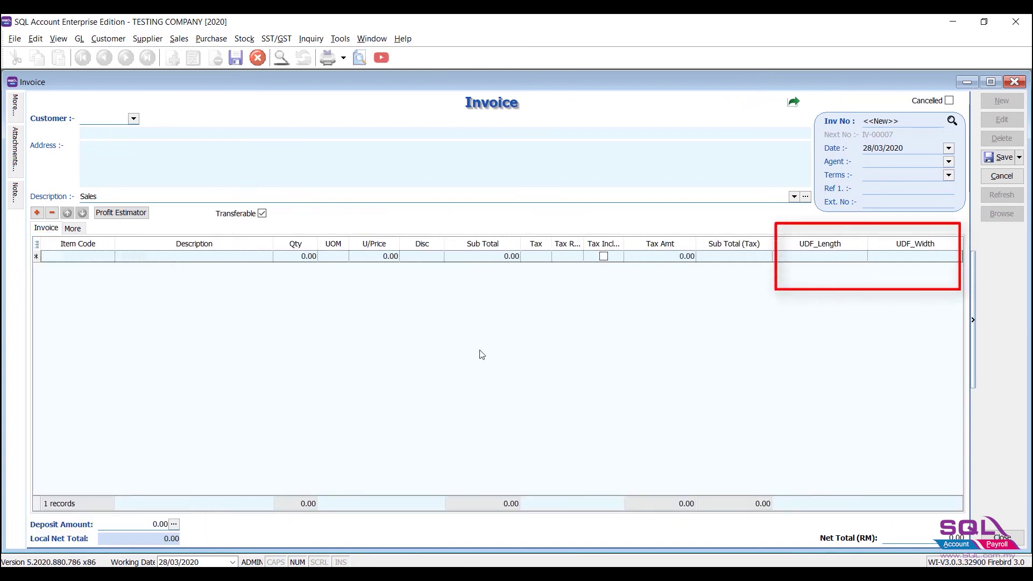